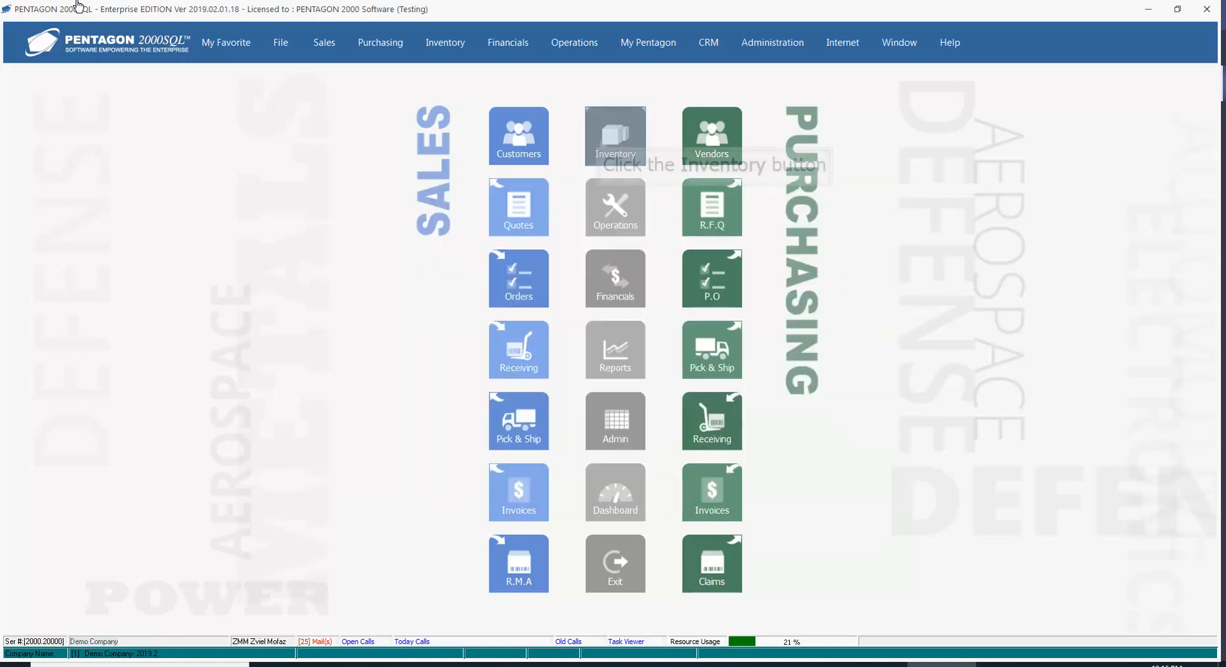
# Open the inventory record of part number 80044 (RING) and bring up its quantity unit-of-measure conversion list.
pyautogui.click(601, 142)
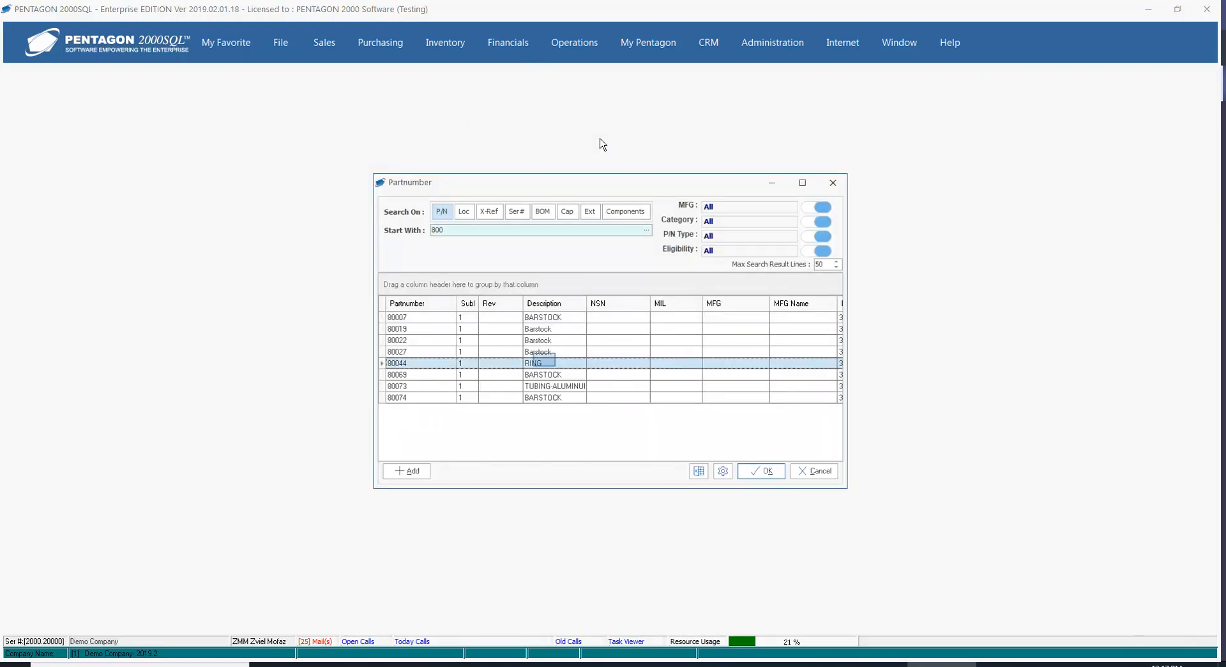
pyautogui.doubleClick(545, 361)
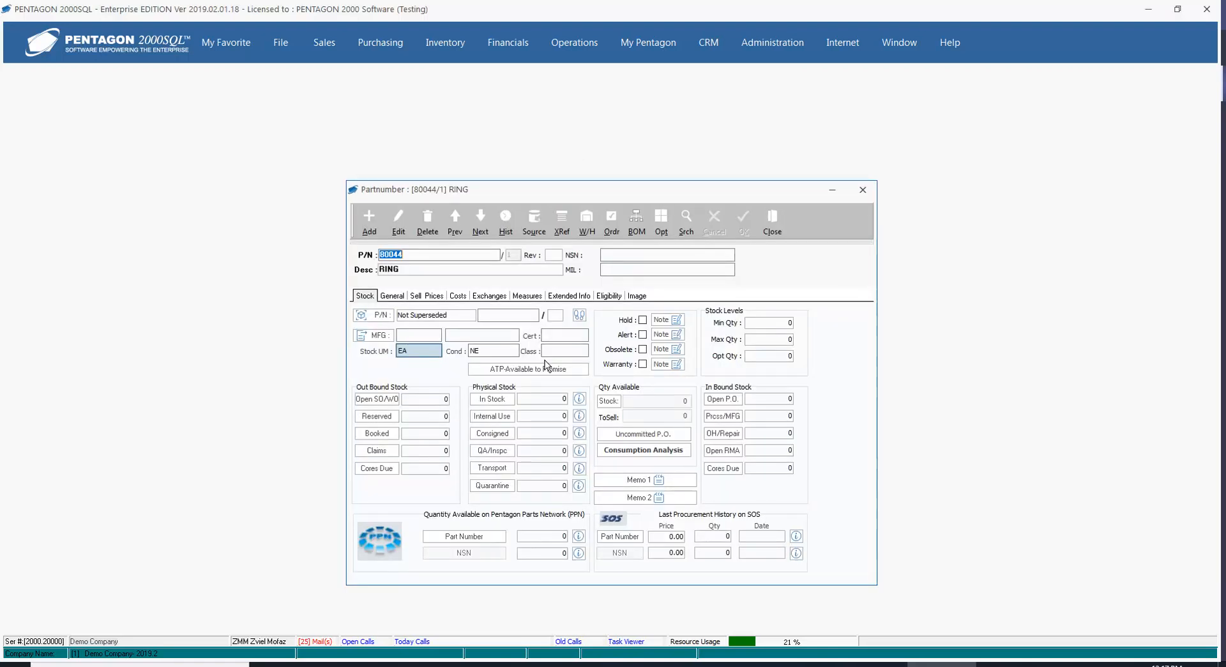
pyautogui.click(432, 357)
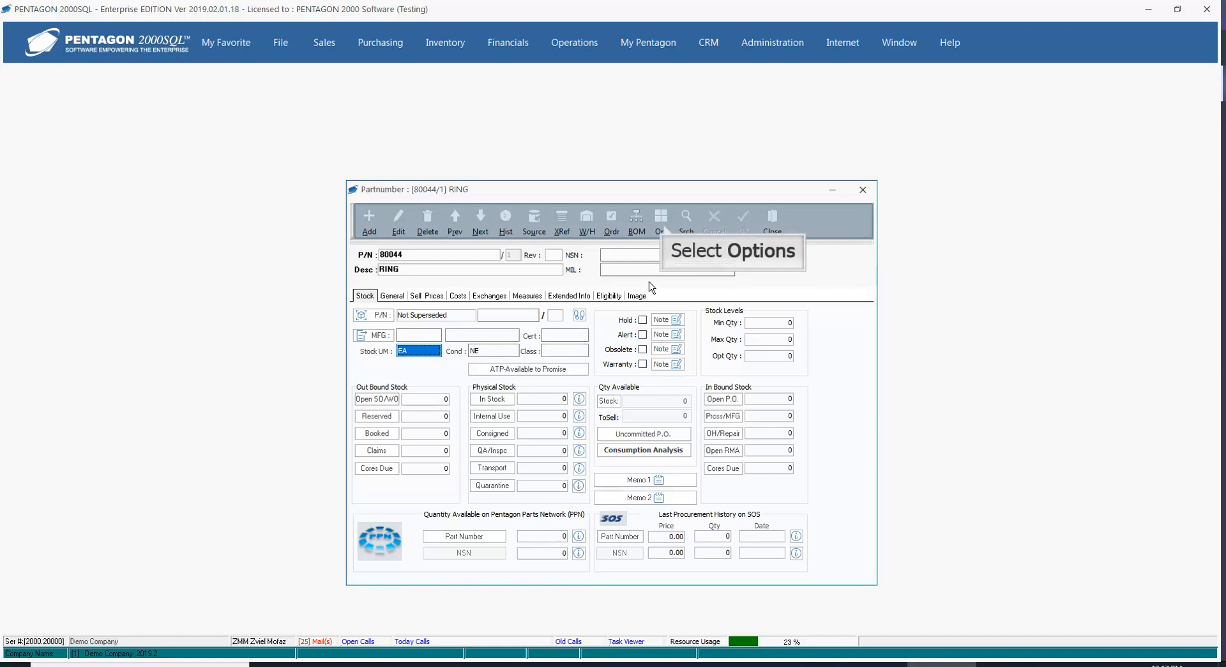
pyautogui.click(663, 225)
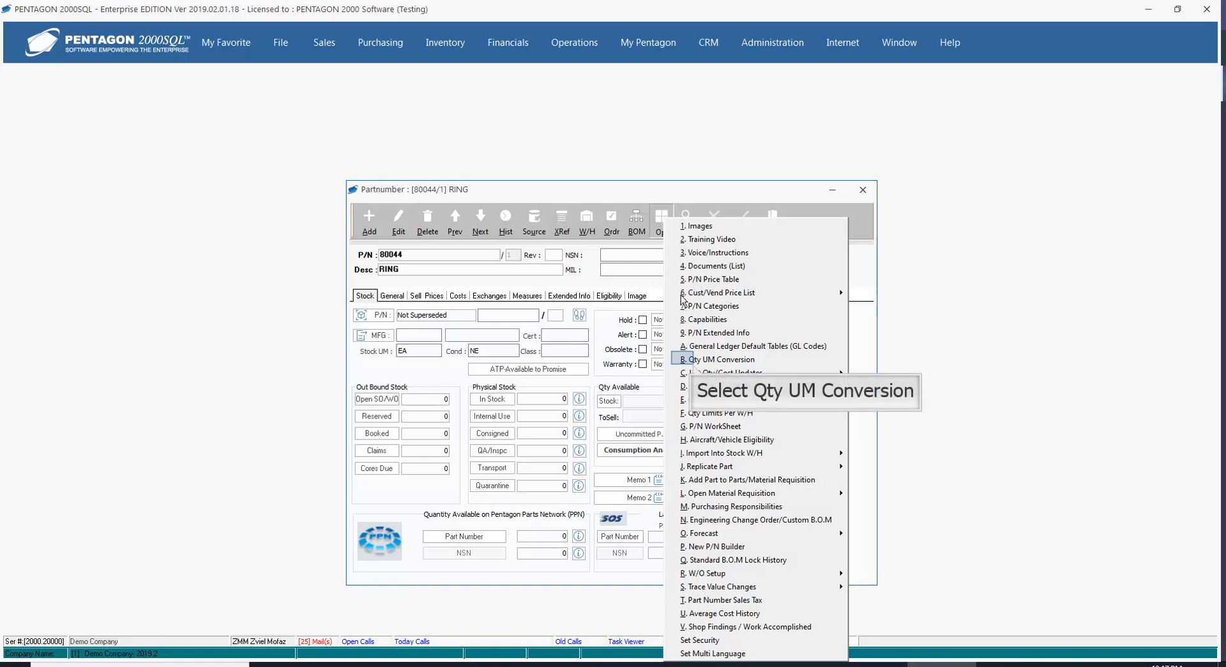
pyautogui.click(684, 360)
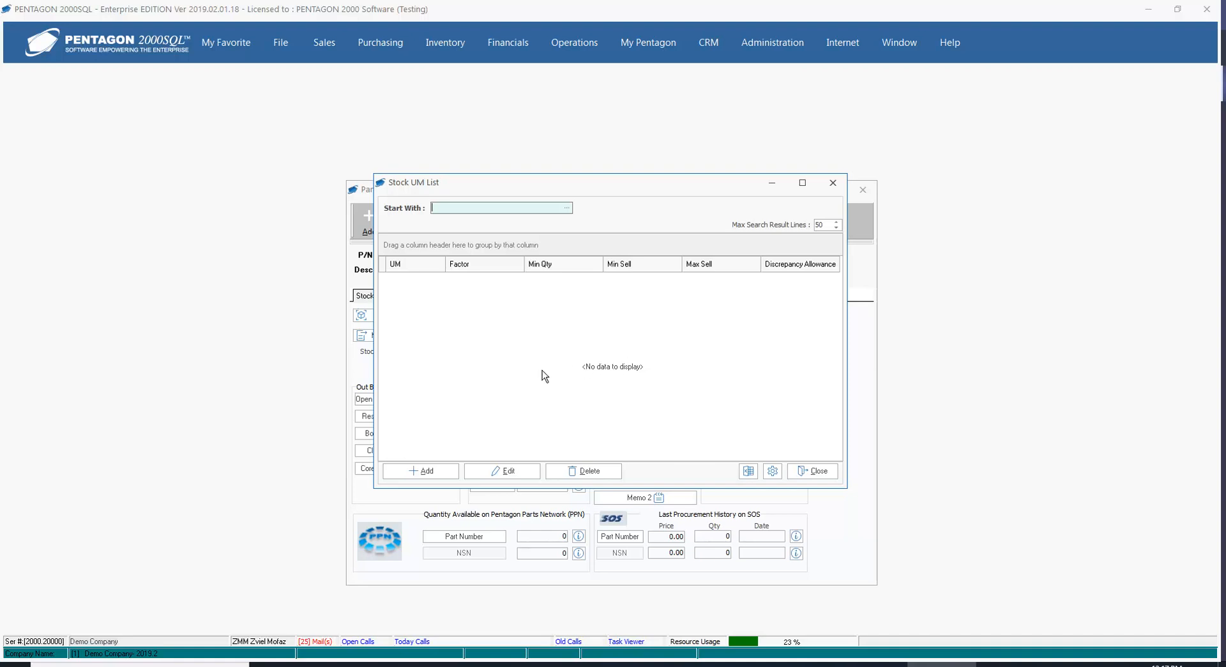
# Add a conversion from unit HU with a factor of 100, save it, and close the conversion list and part record.
pyautogui.click(431, 470)
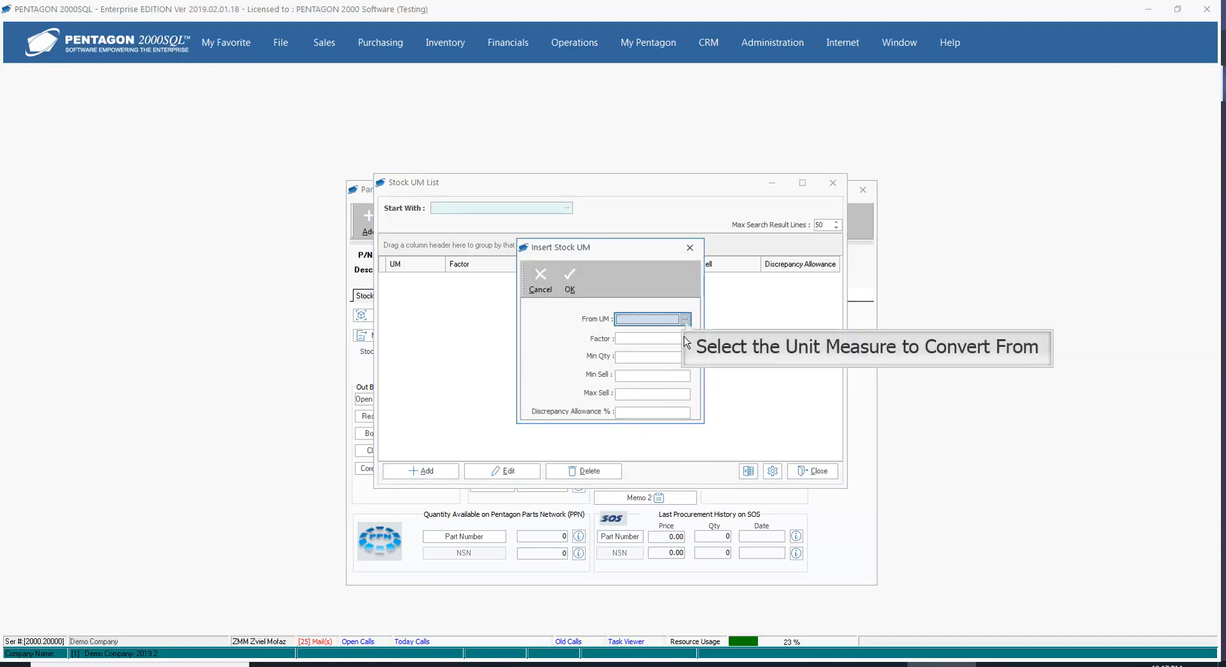
pyautogui.click(685, 318)
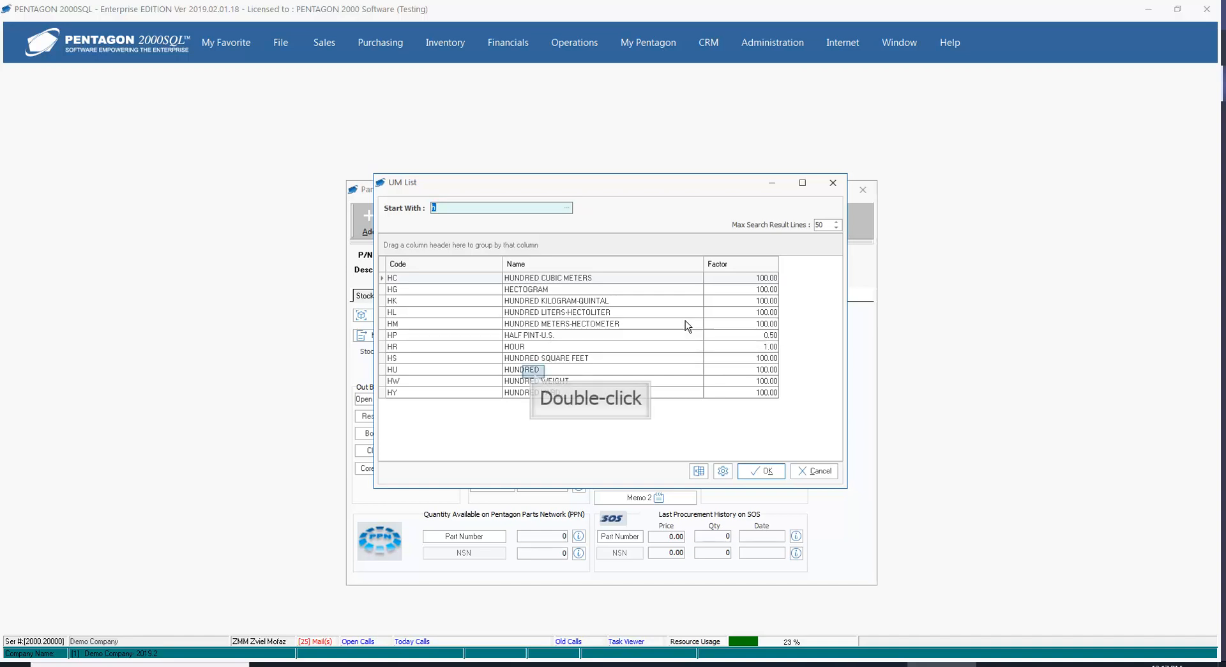
pyautogui.doubleClick(535, 371)
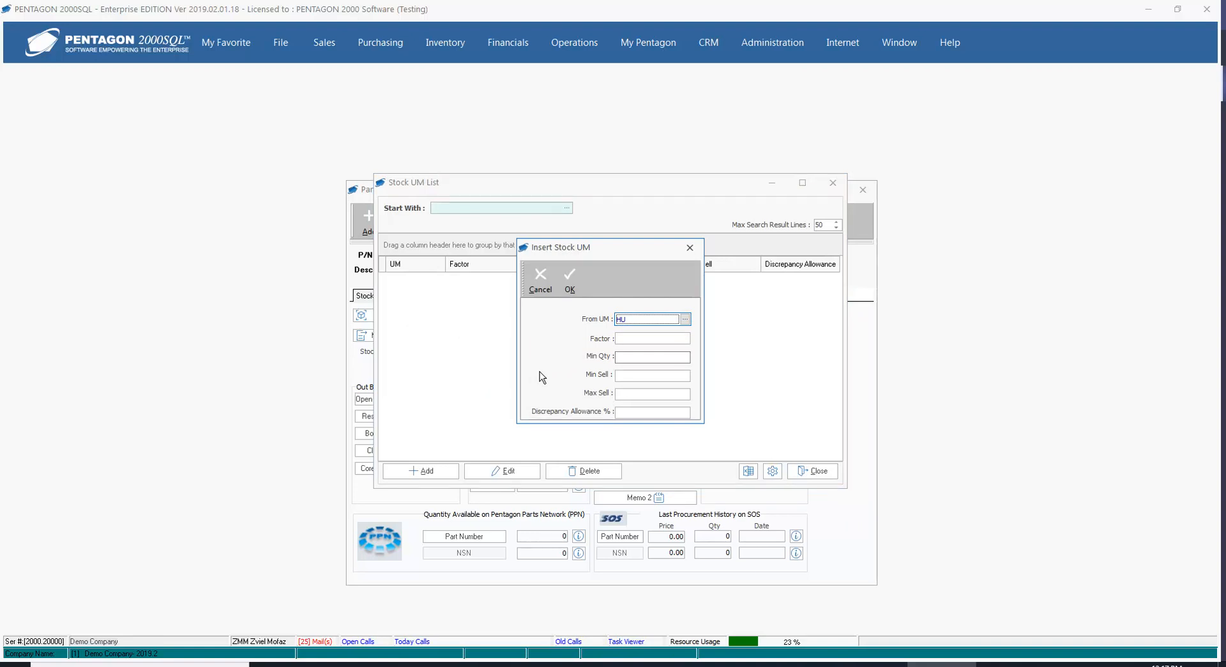
pyautogui.click(630, 341)
pyautogui.write('100')
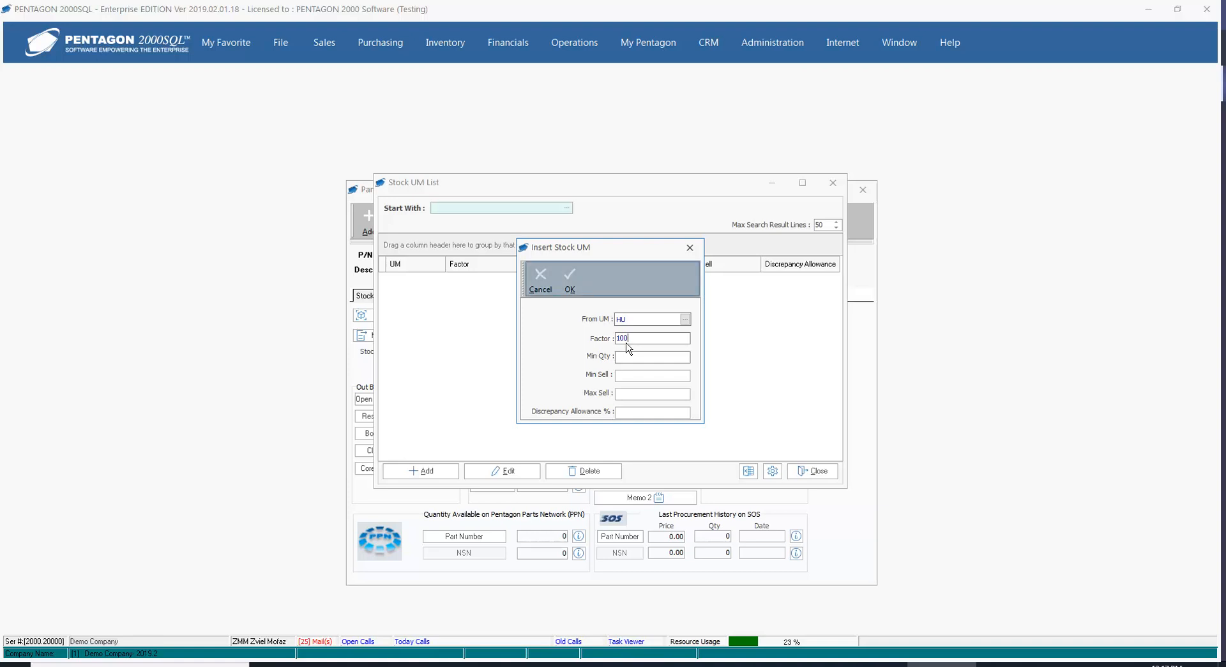
pyautogui.click(570, 281)
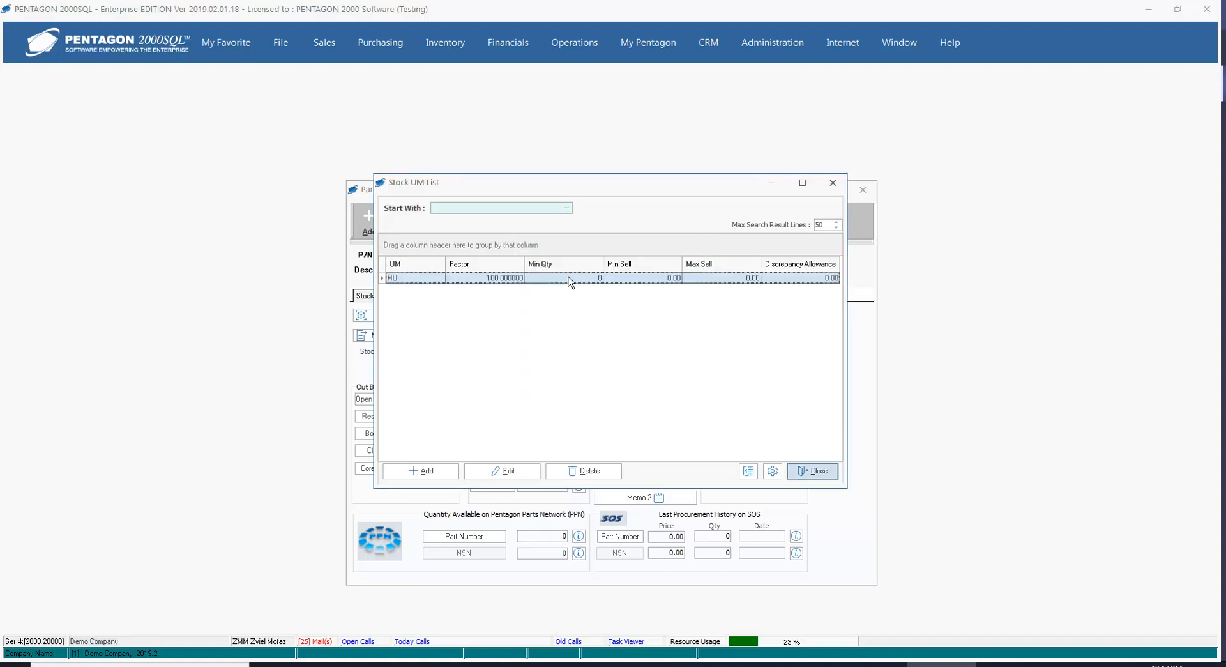
pyautogui.click(810, 472)
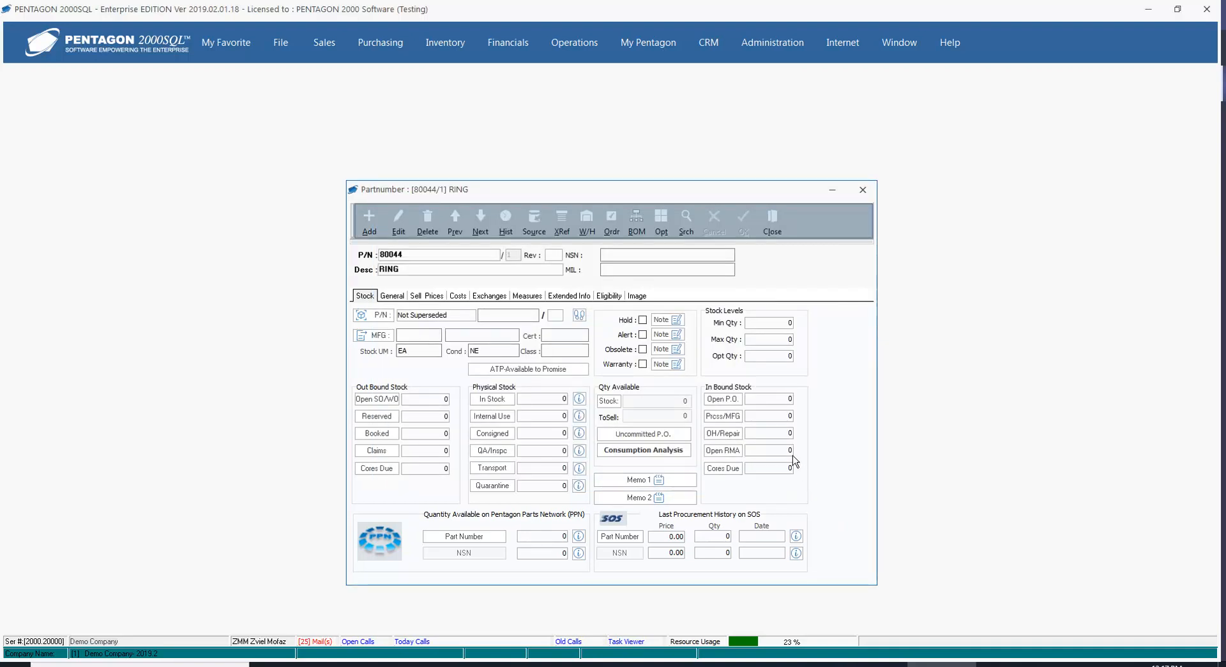
pyautogui.click(772, 224)
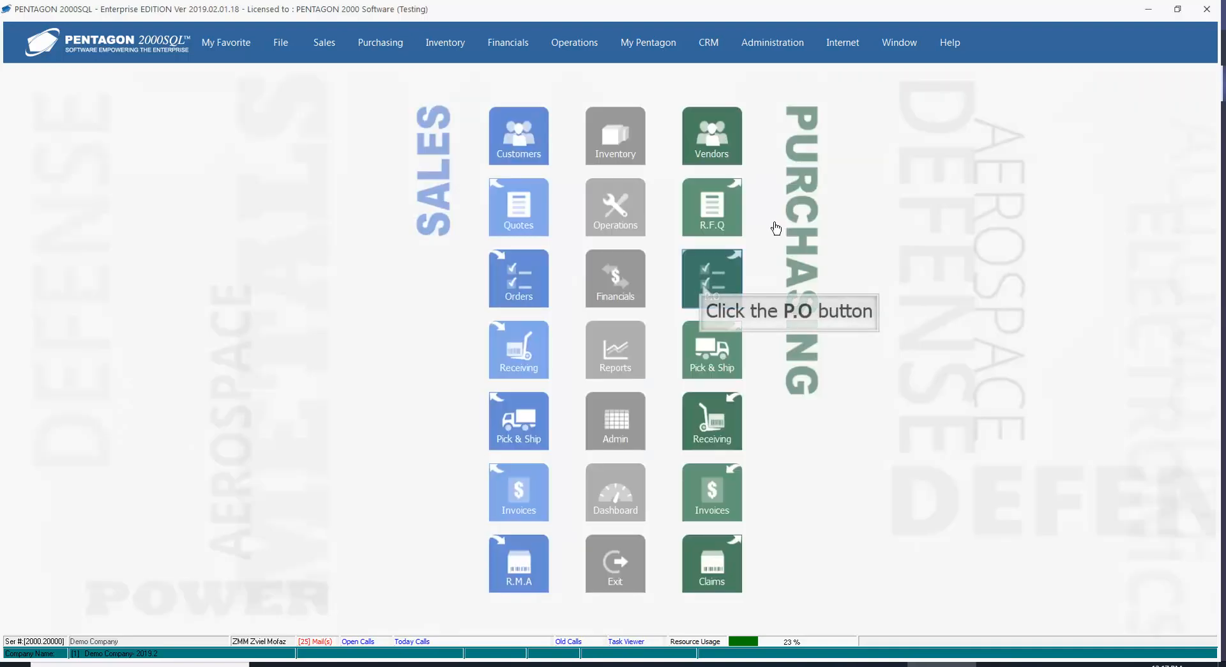
# Create and save a new purchase order header for the vendor A J WALTER (AVIATION) LTD.
pyautogui.click(705, 285)
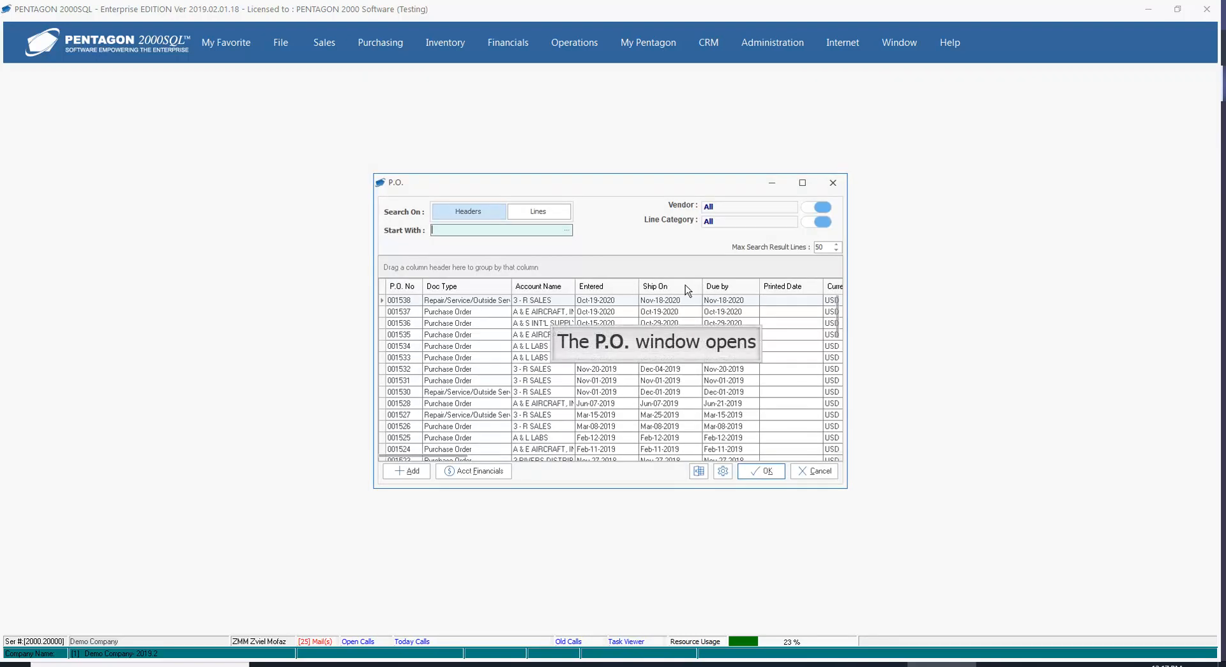
pyautogui.click(406, 473)
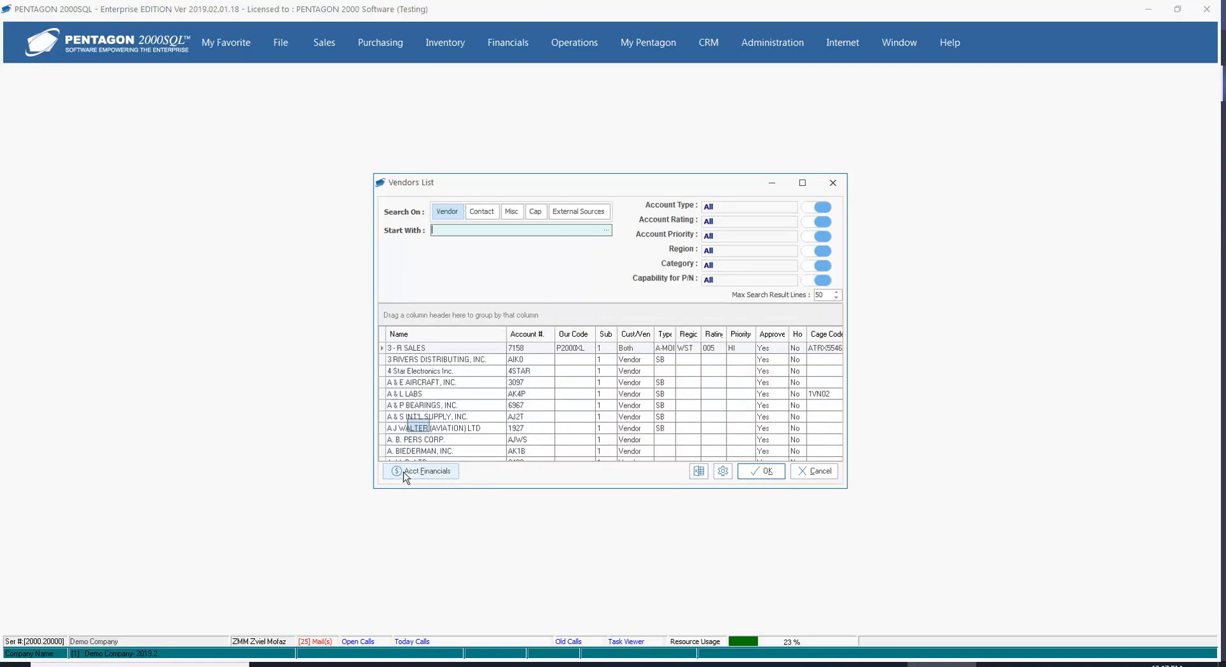
pyautogui.doubleClick(421, 429)
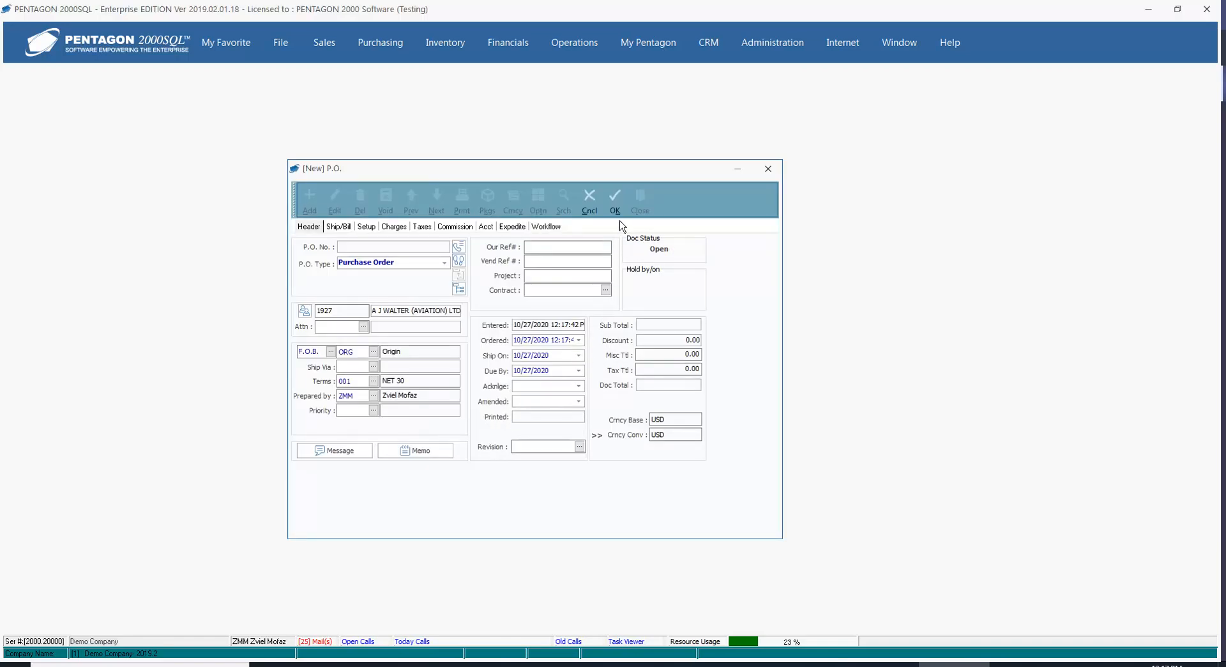
pyautogui.click(617, 198)
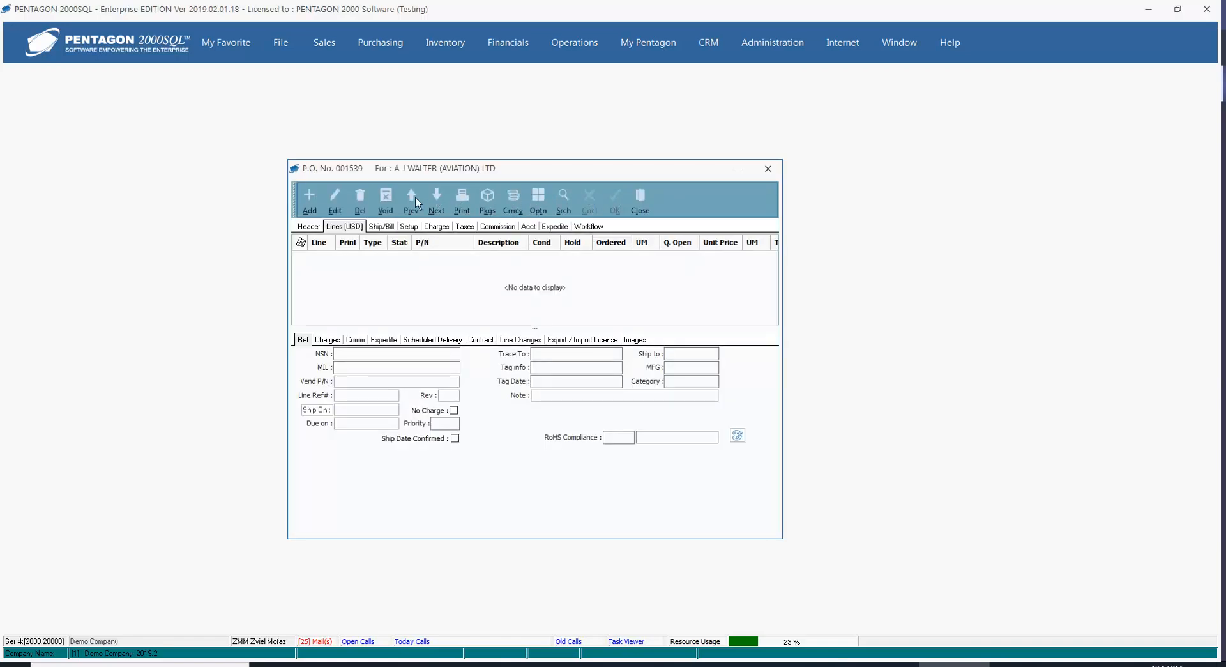
# Add a line to the new purchase order for part number 80044 (RING).
pyautogui.click(313, 204)
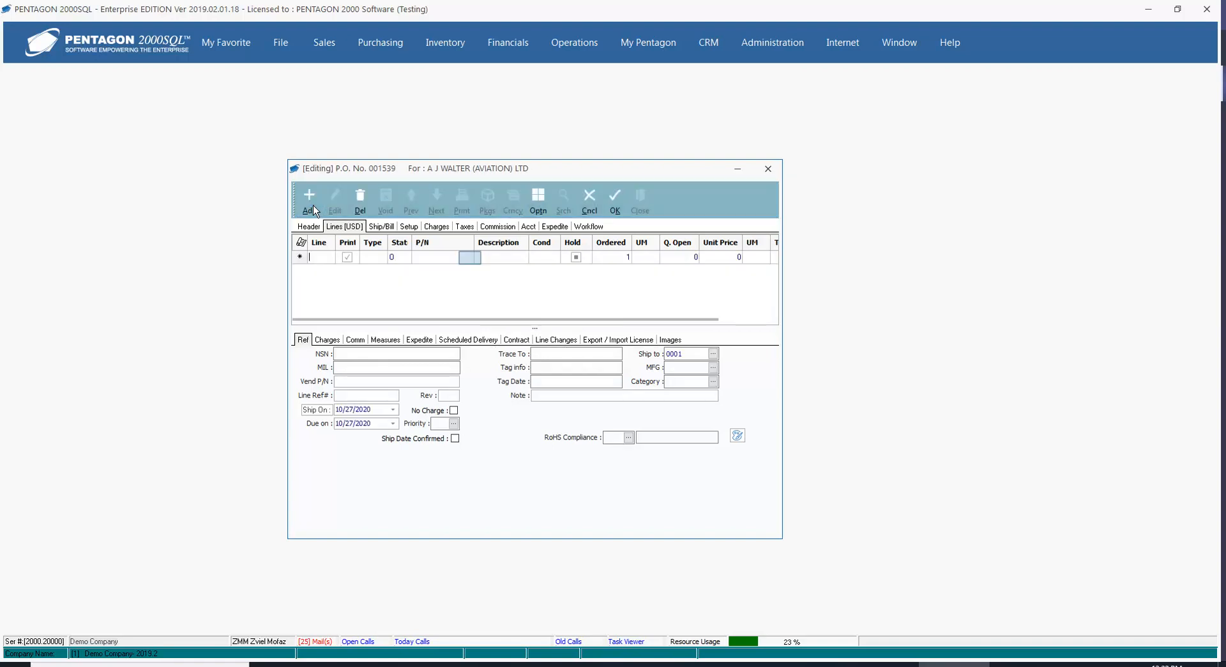
pyautogui.click(471, 258)
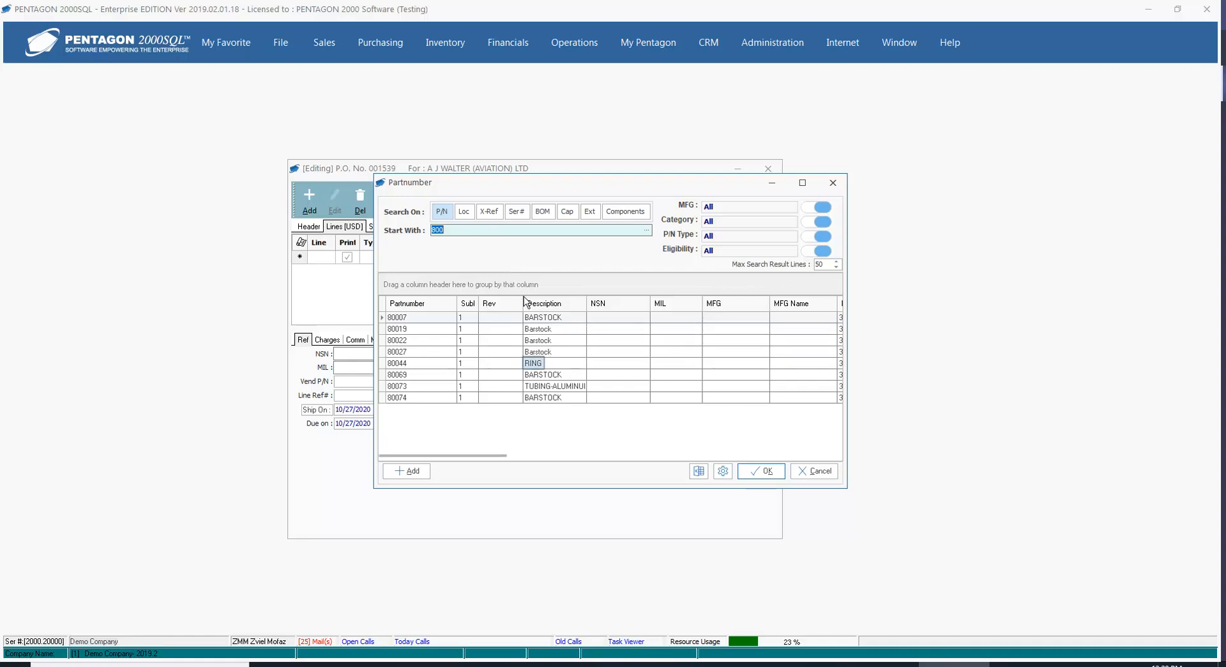
pyautogui.click(535, 365)
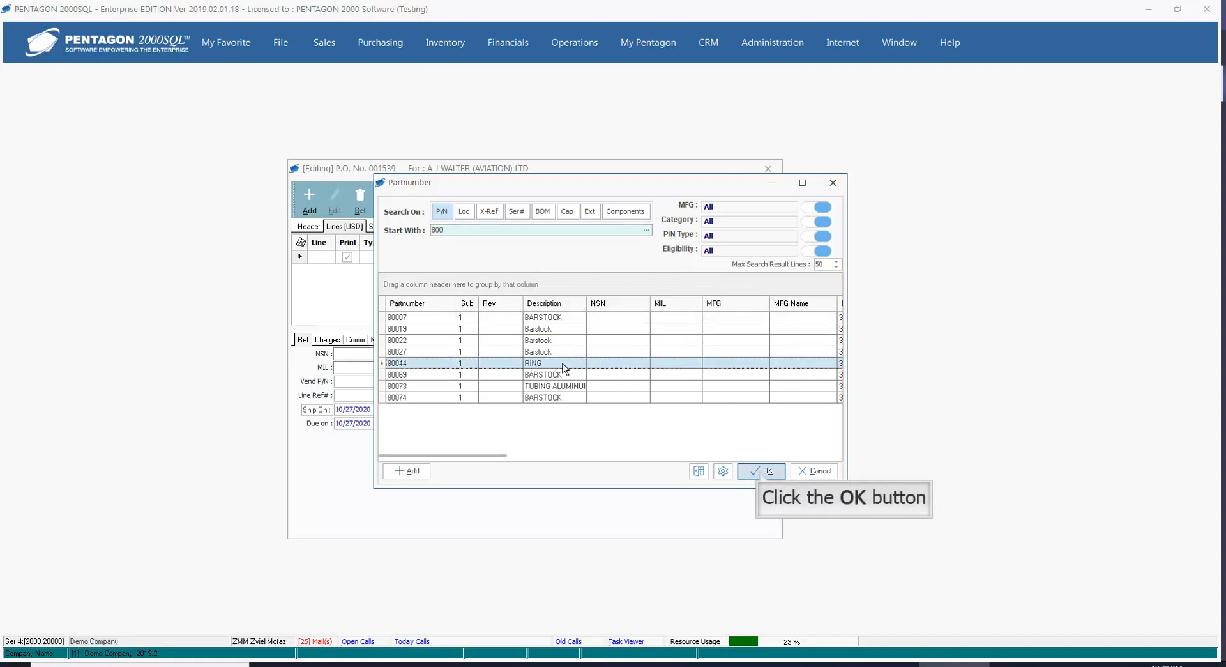
pyautogui.click(761, 472)
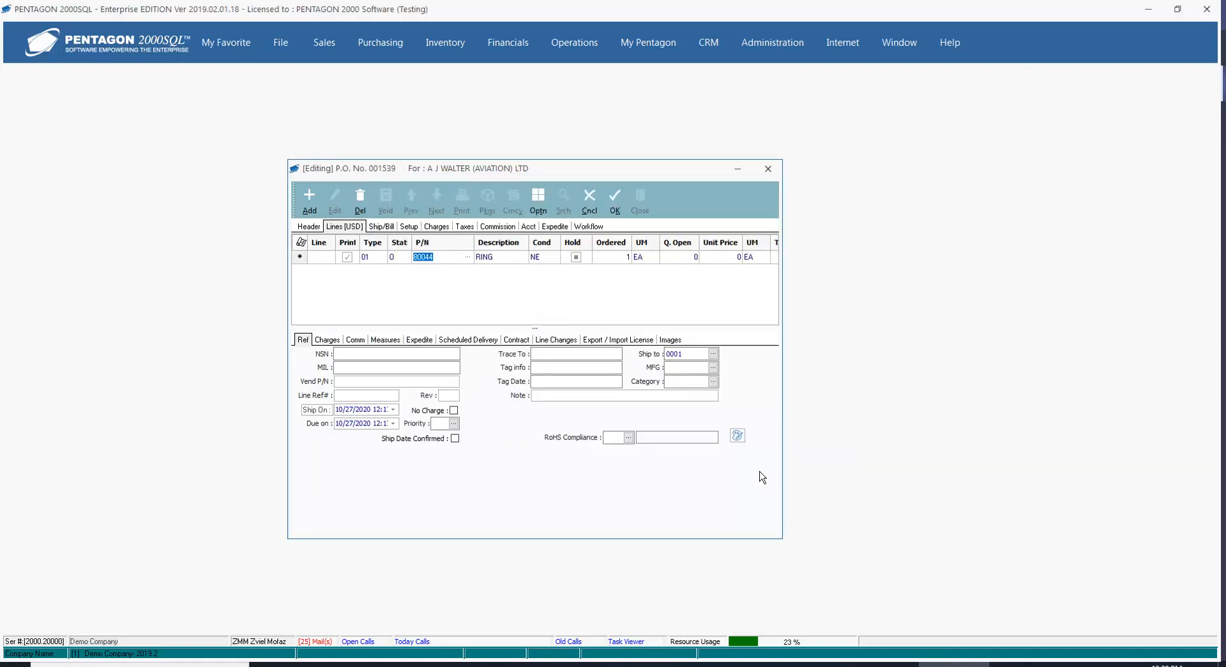
# Set the line's ordered quantity to 5 and its unit of measure to HU.
pyautogui.press('Tab')
pyautogui.press('Tab')
pyautogui.press('Tab')
pyautogui.write('5')
pyautogui.press('Tab')
pyautogui.click(654, 256)
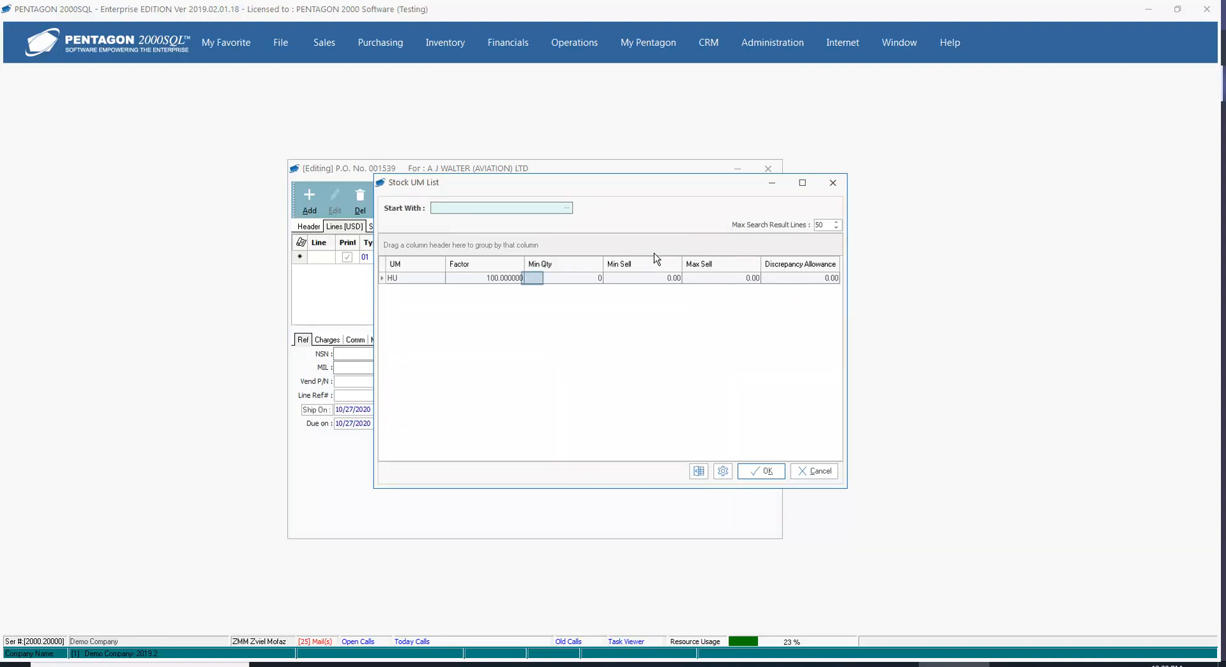
pyautogui.doubleClick(533, 280)
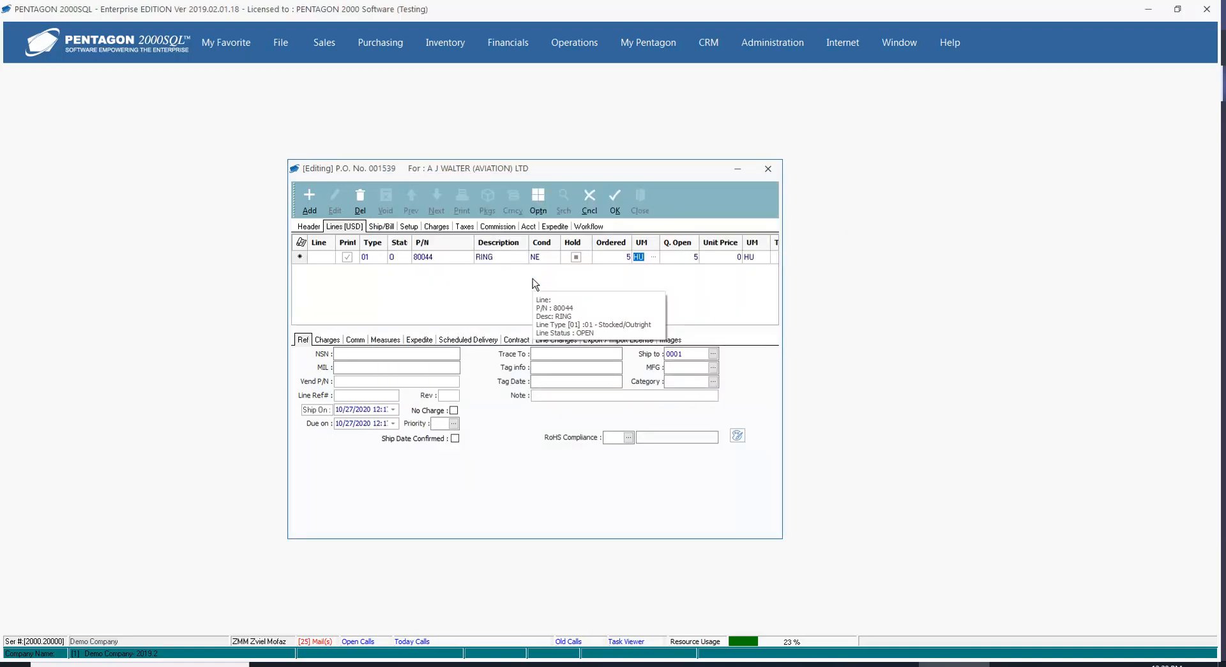
# Set the line's unit price to 200 per HU, then save and close the purchase order.
pyautogui.press('Tab')
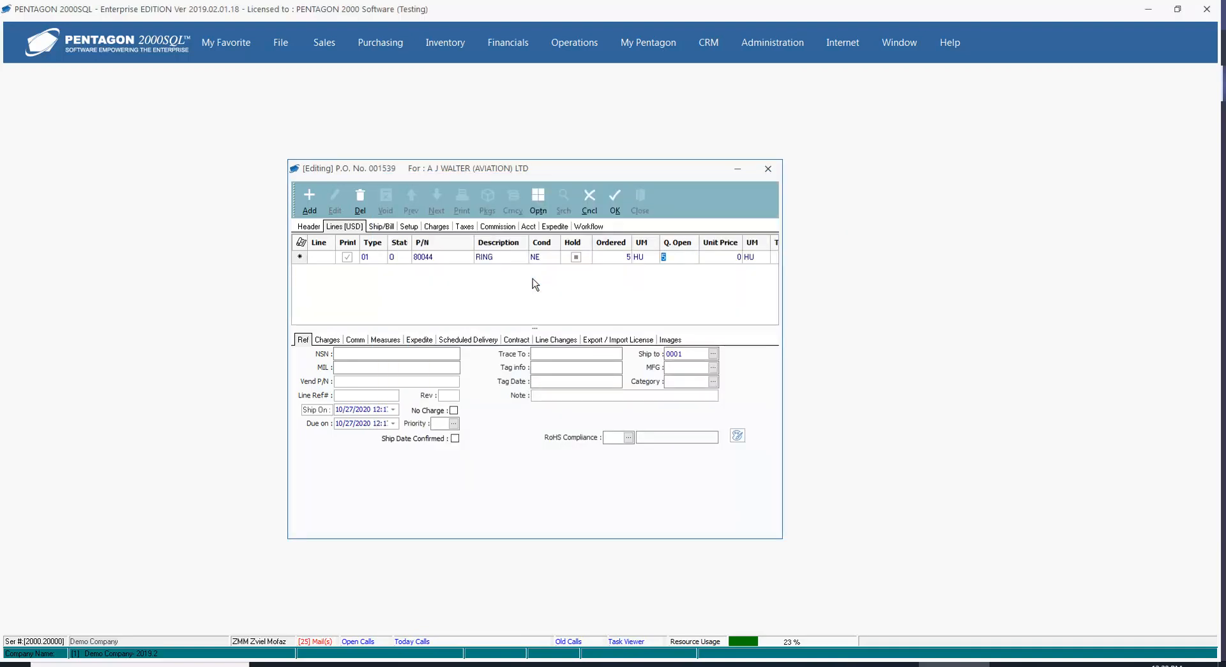
pyautogui.press('Tab')
pyautogui.write('200')
pyautogui.press('Tab')
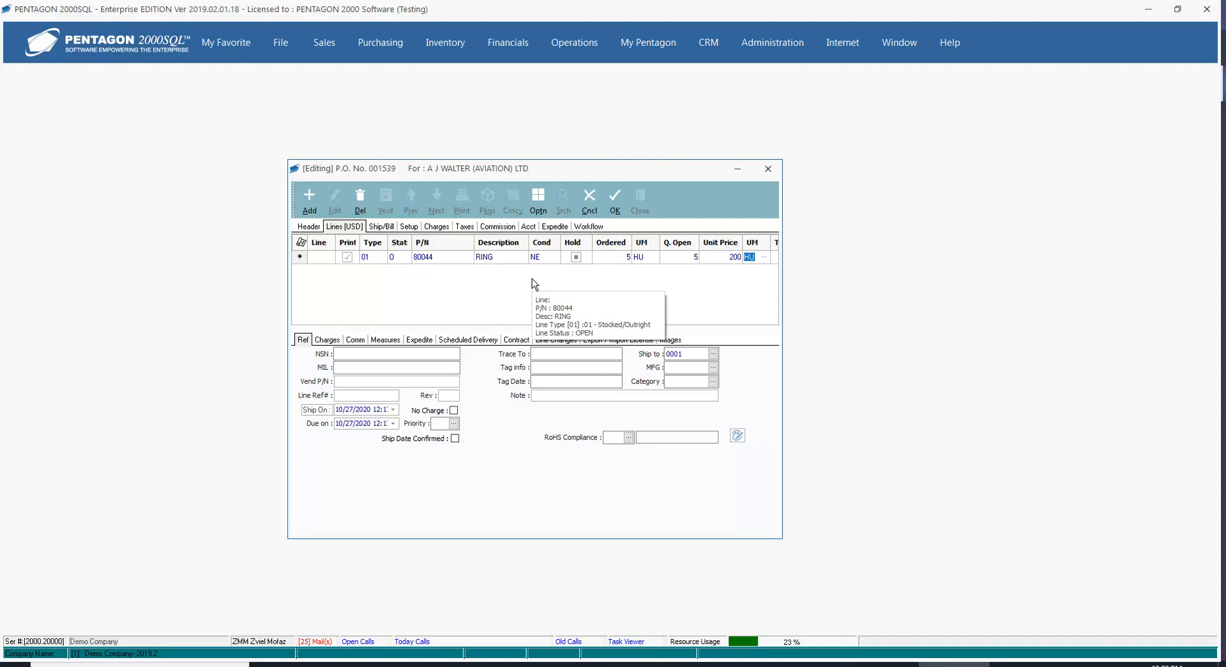
pyautogui.press('Tab')
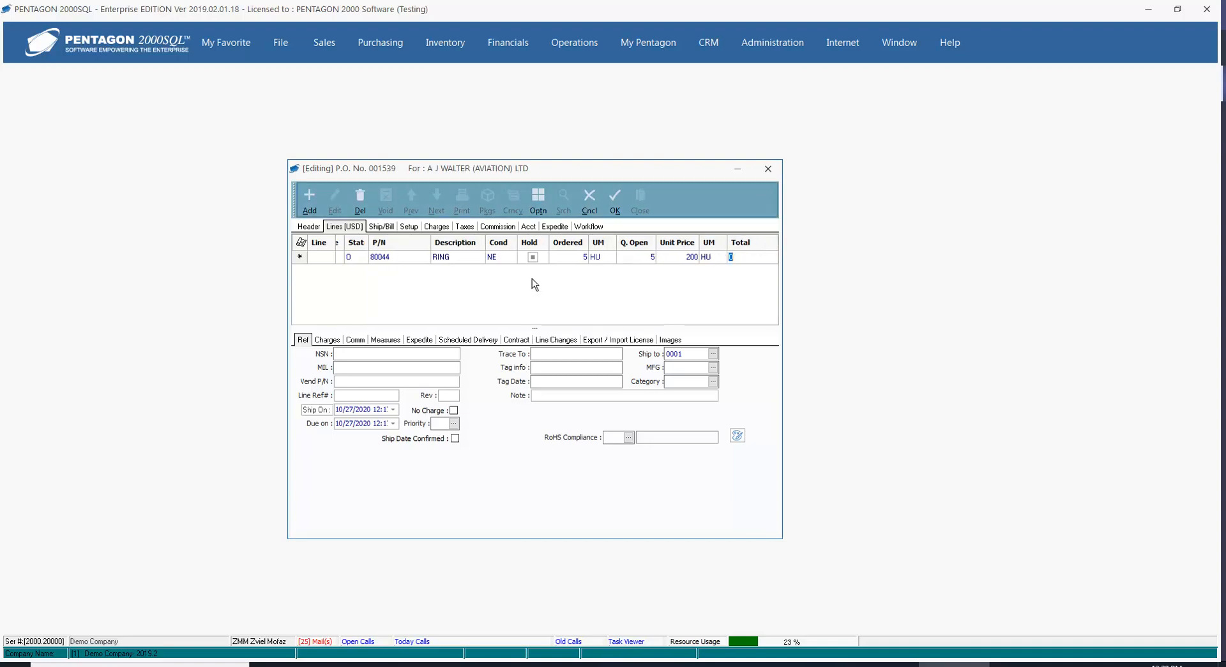
pyautogui.click(619, 195)
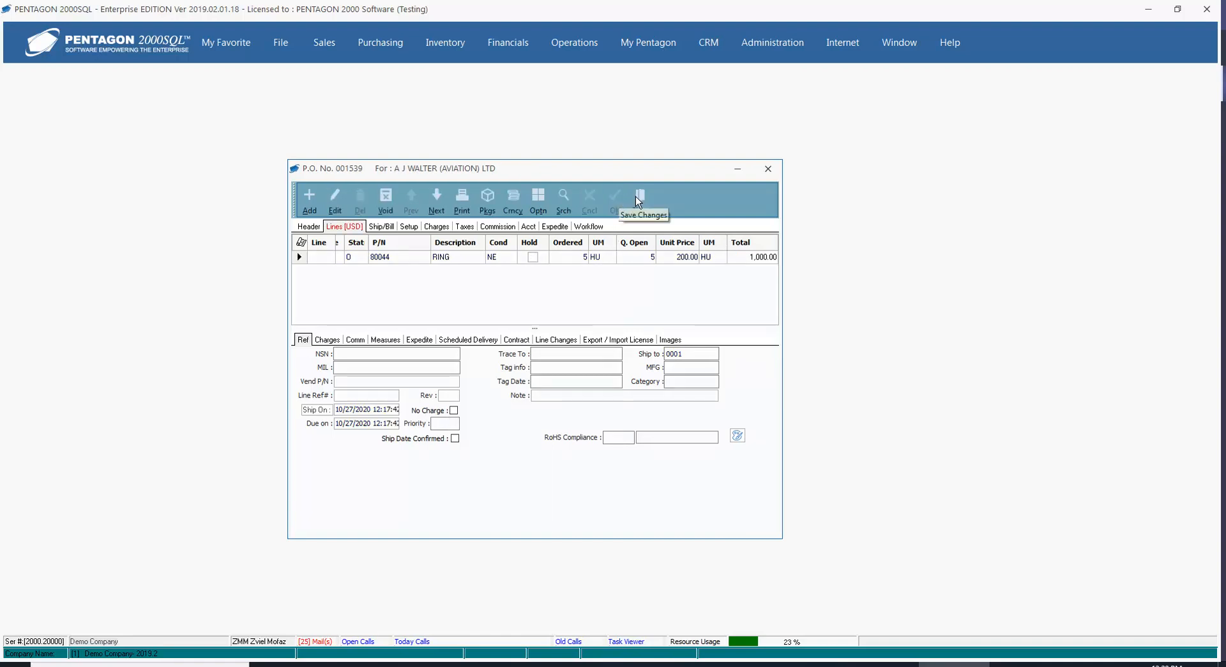
pyautogui.click(642, 199)
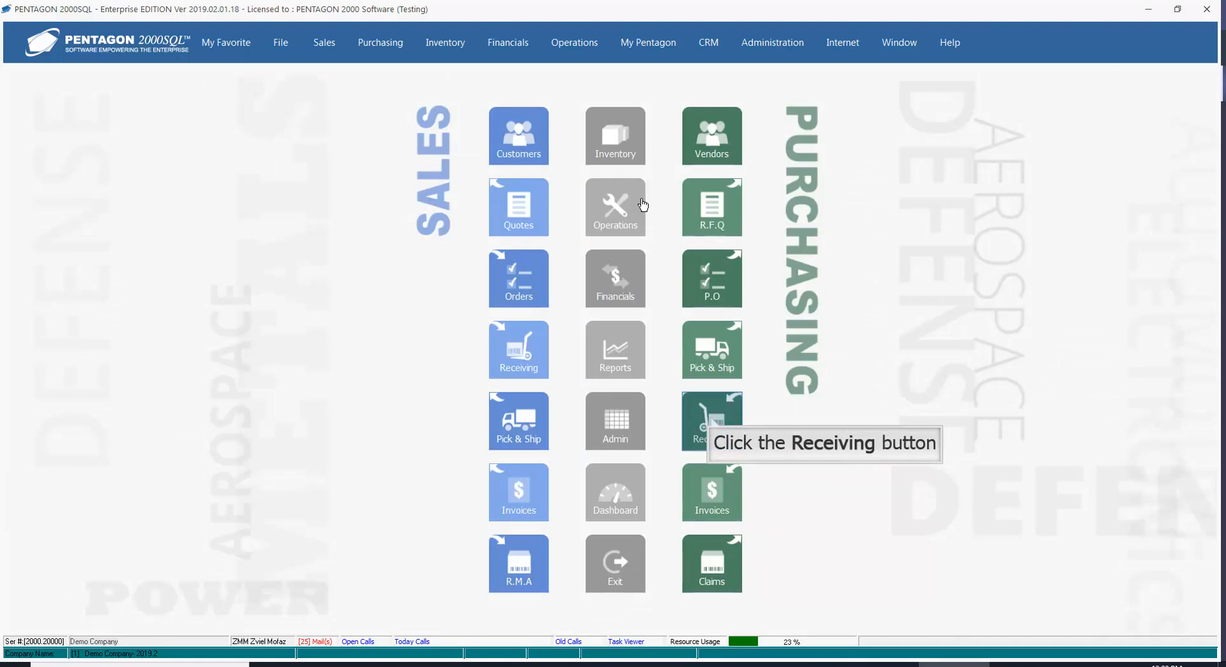
# Start a new purchase receiver for the A J WALTER (AVIATION) LTD purchase order dated Oct-27-2020.
pyautogui.click(712, 421)
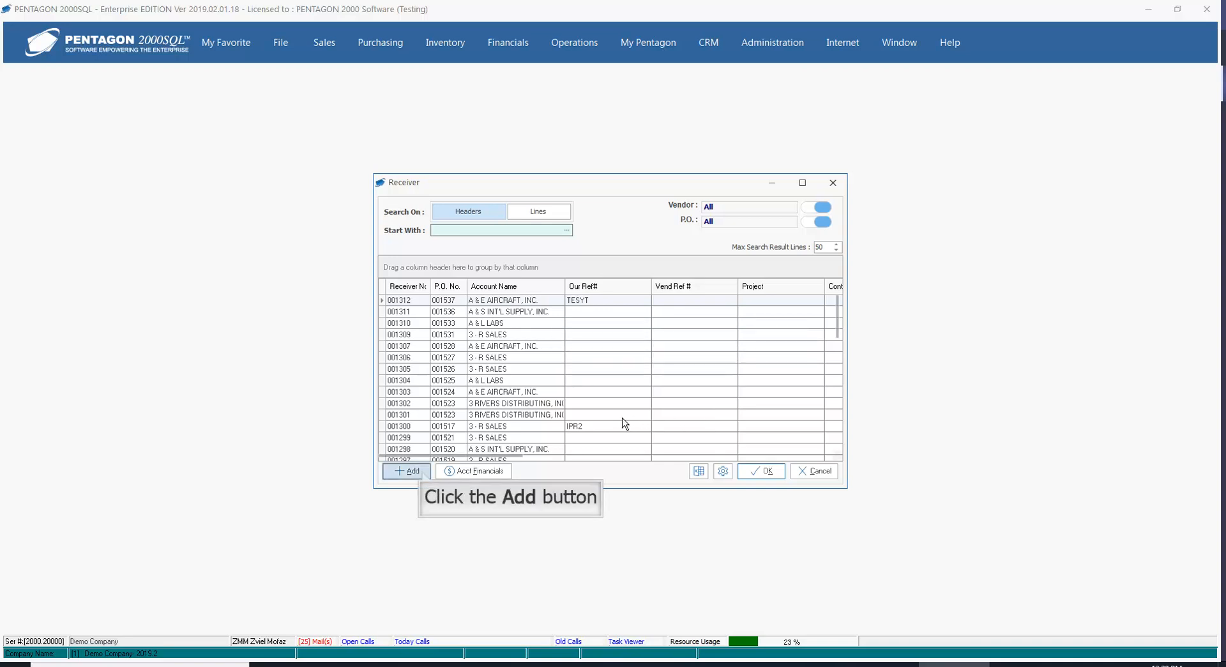
pyautogui.click(421, 474)
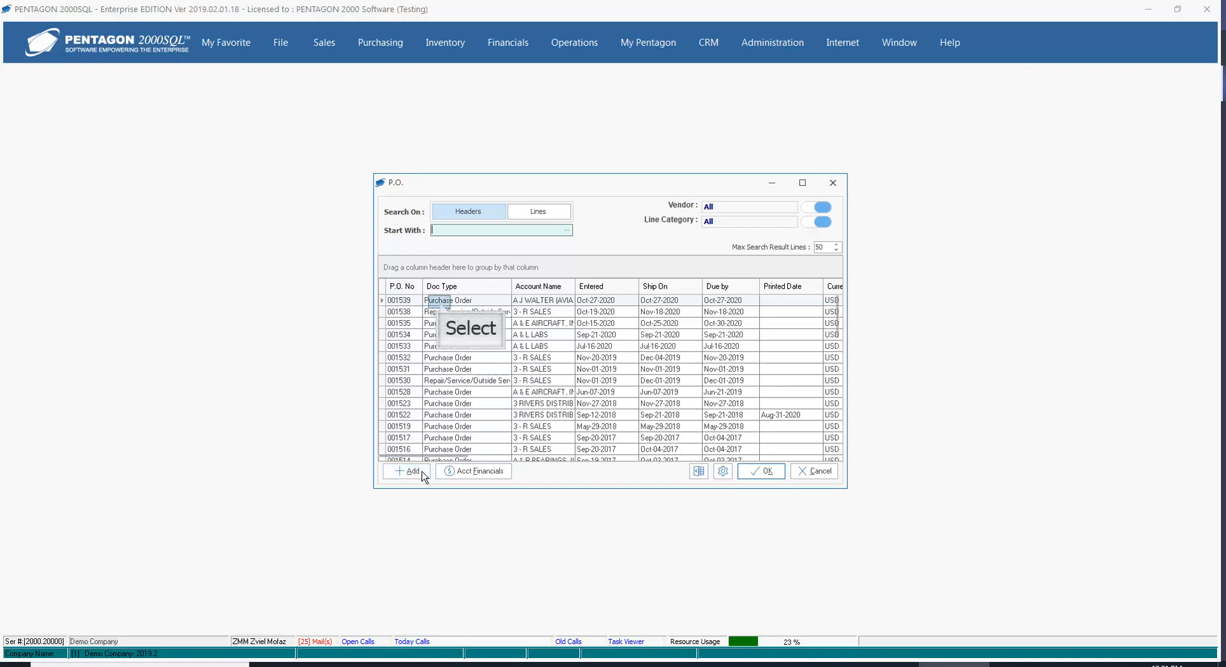
pyautogui.click(440, 305)
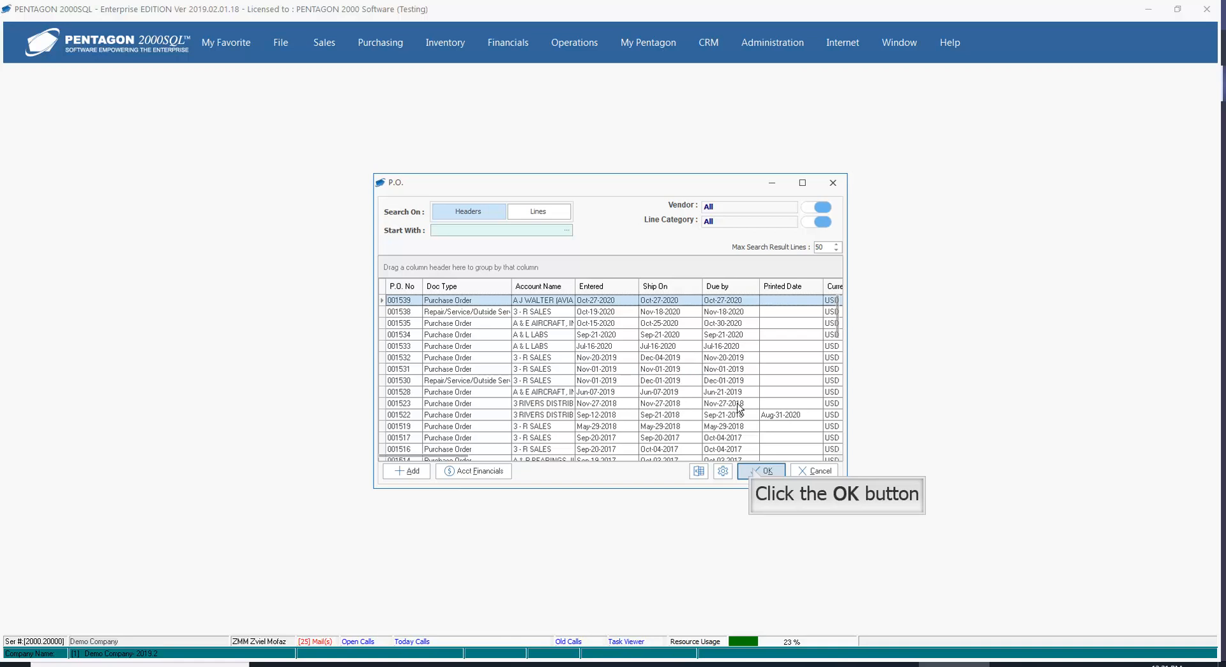
pyautogui.click(757, 471)
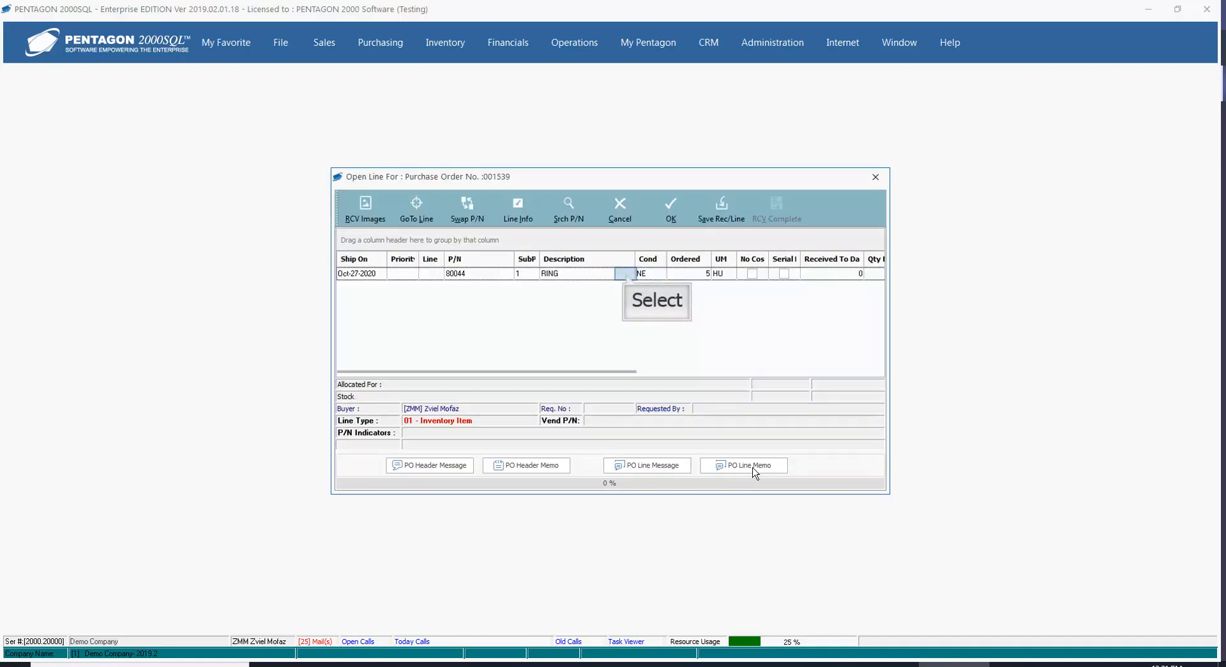
# Receive the RING line with the proposed quantity of 5 HU, create the receiver, and show its lines.
pyautogui.doubleClick(626, 274)
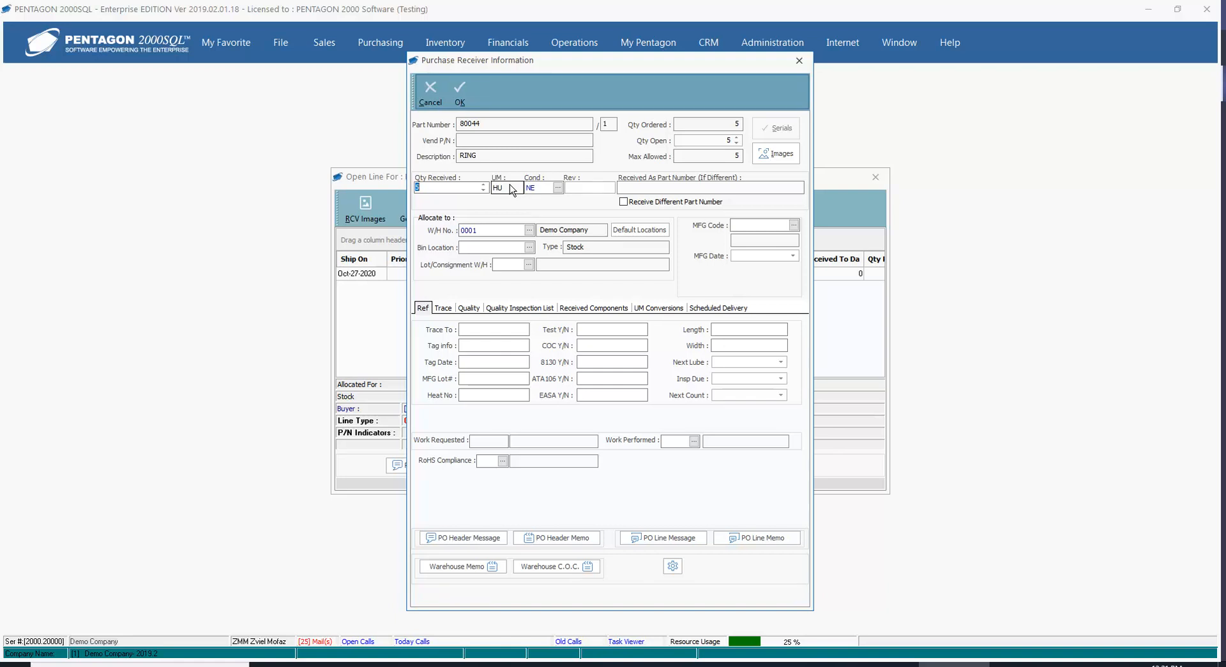
pyautogui.click(461, 91)
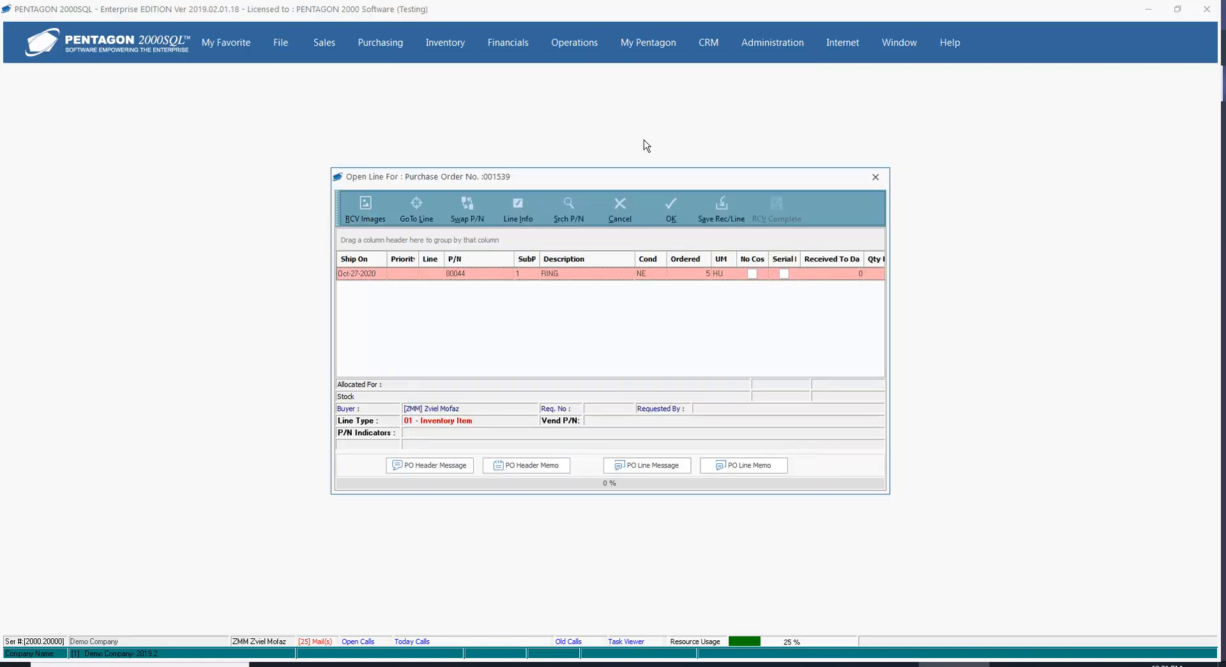
pyautogui.click(670, 209)
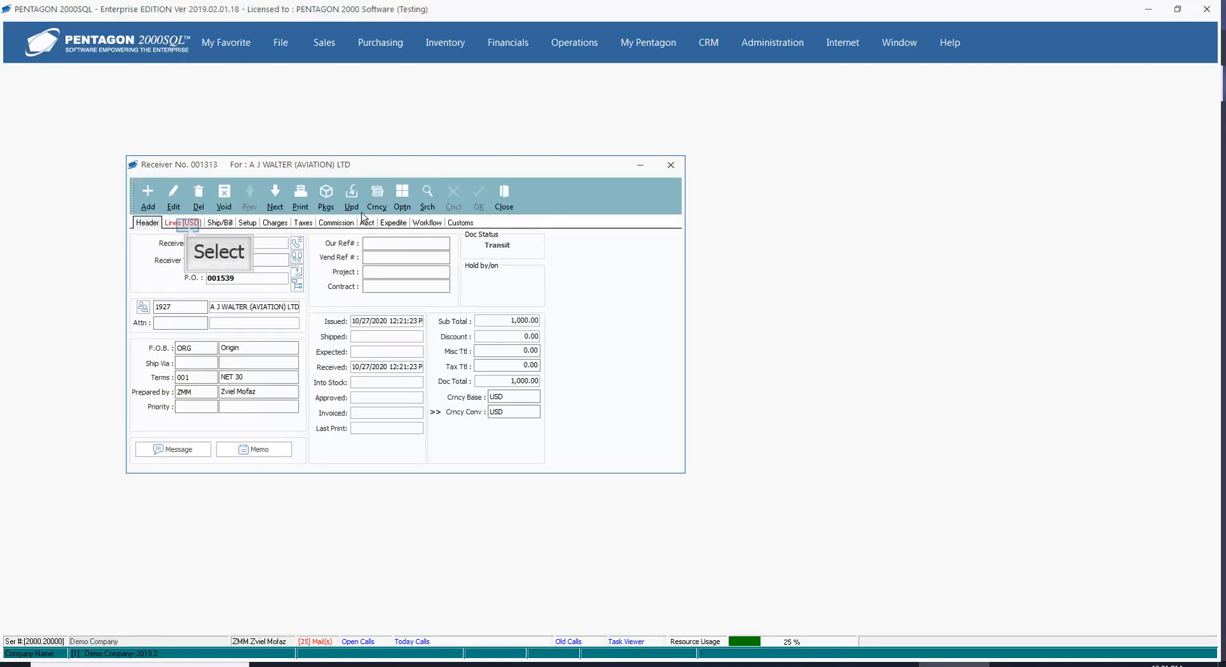
pyautogui.click(184, 223)
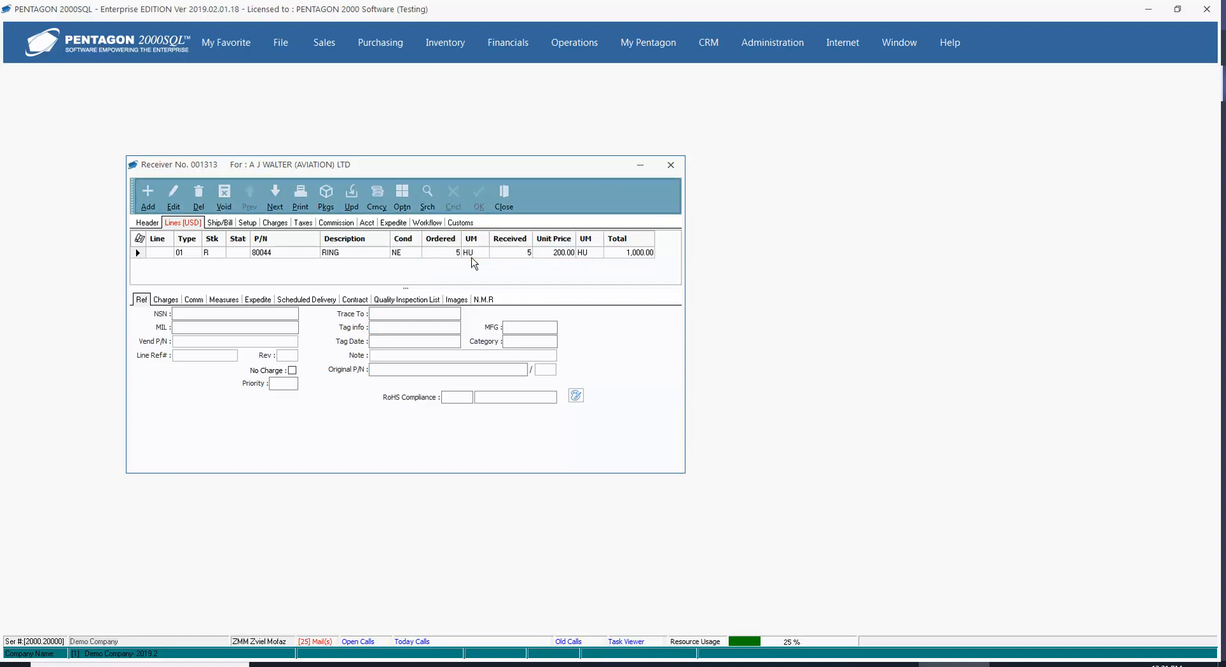
# Update the stock from the receiver holding the 5 HU RING line.
pyautogui.click(351, 199)
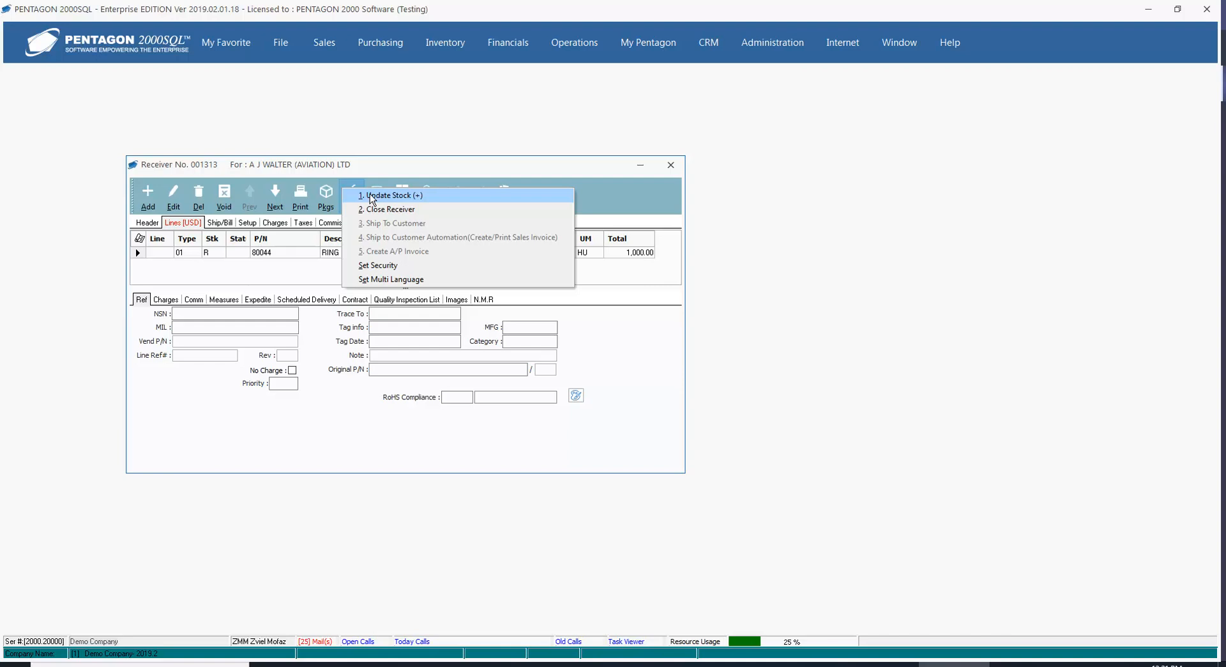
pyautogui.click(373, 196)
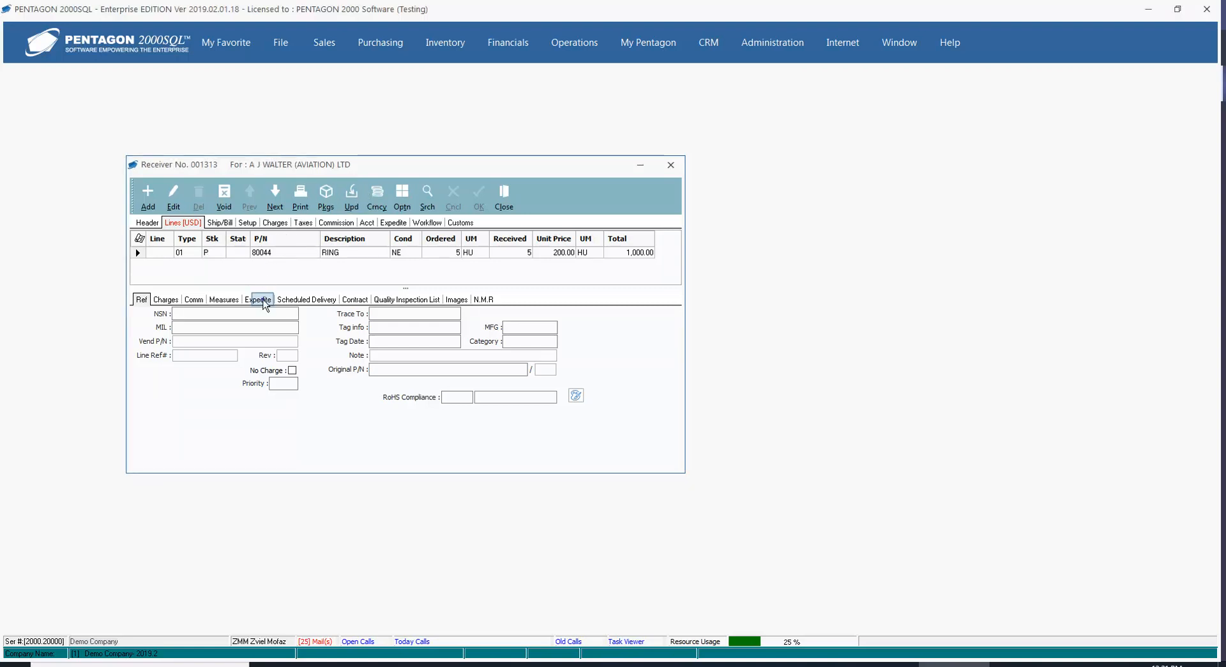
# Check the received RING line's warehouse allocation for its stock quantity, unit of measure and unit cost, then close the locations and the receiver.
pyautogui.click(262, 300)
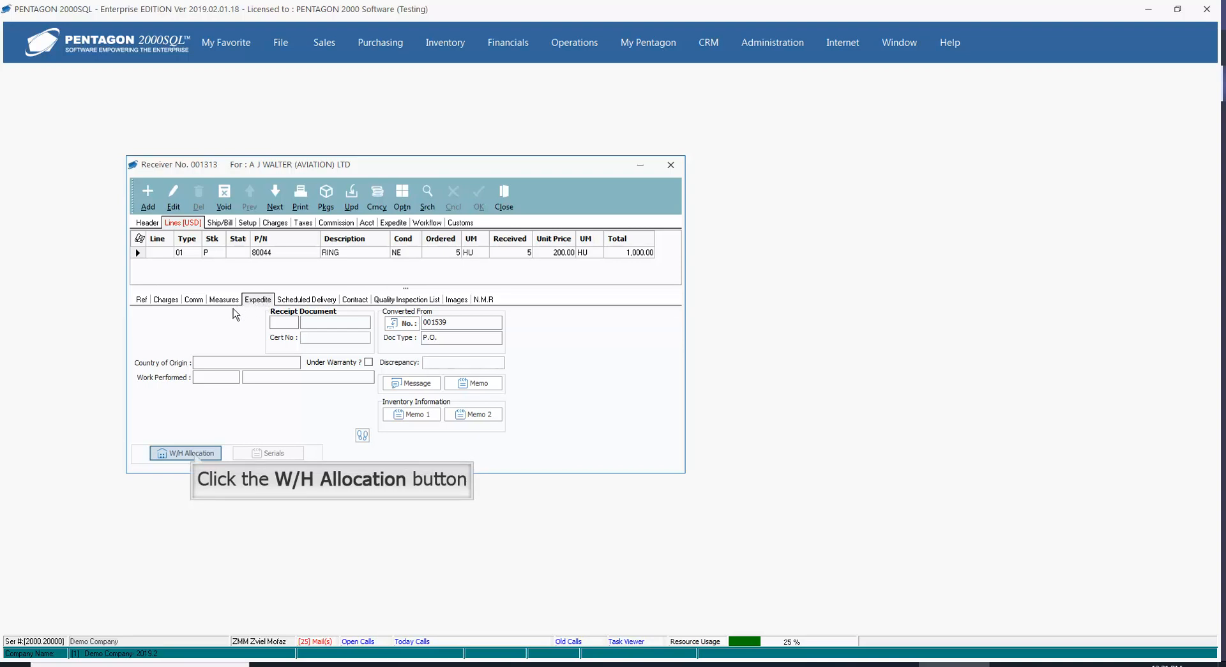
pyautogui.click(193, 454)
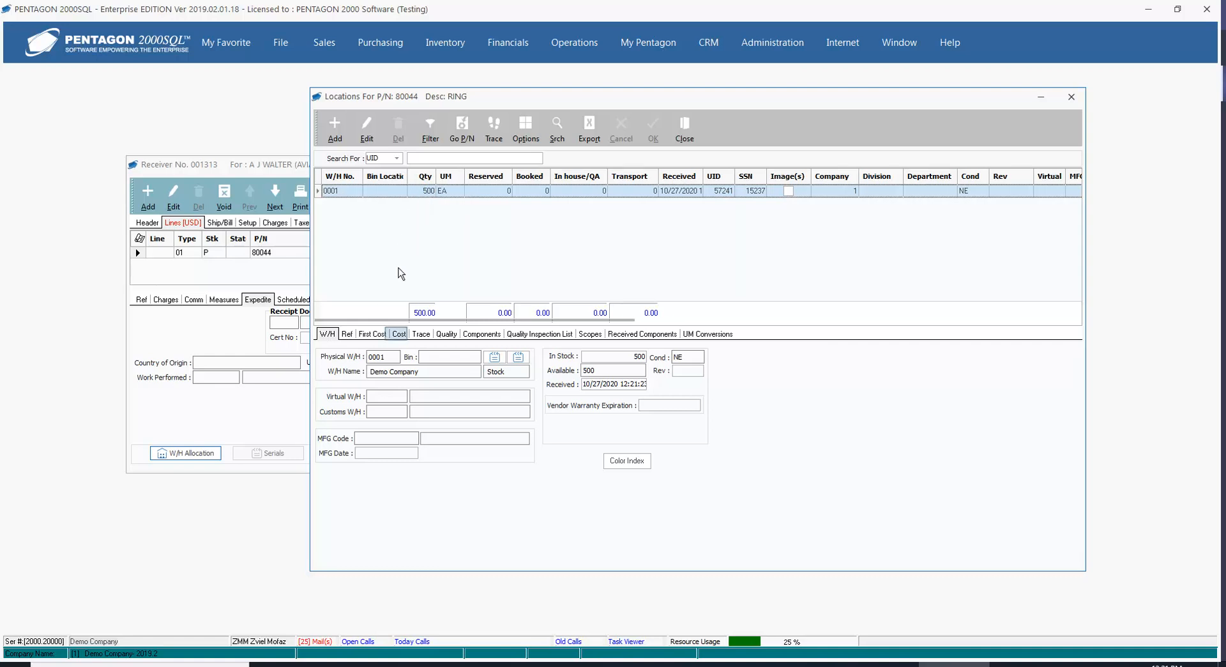
pyautogui.click(399, 334)
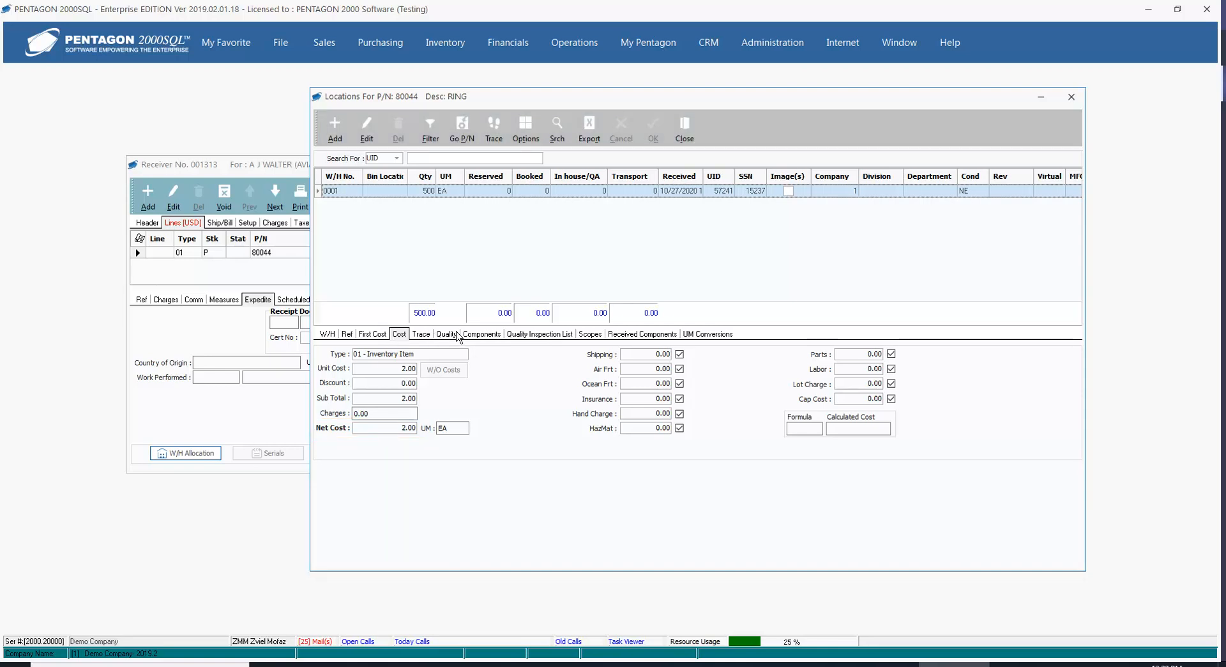
pyautogui.click(685, 137)
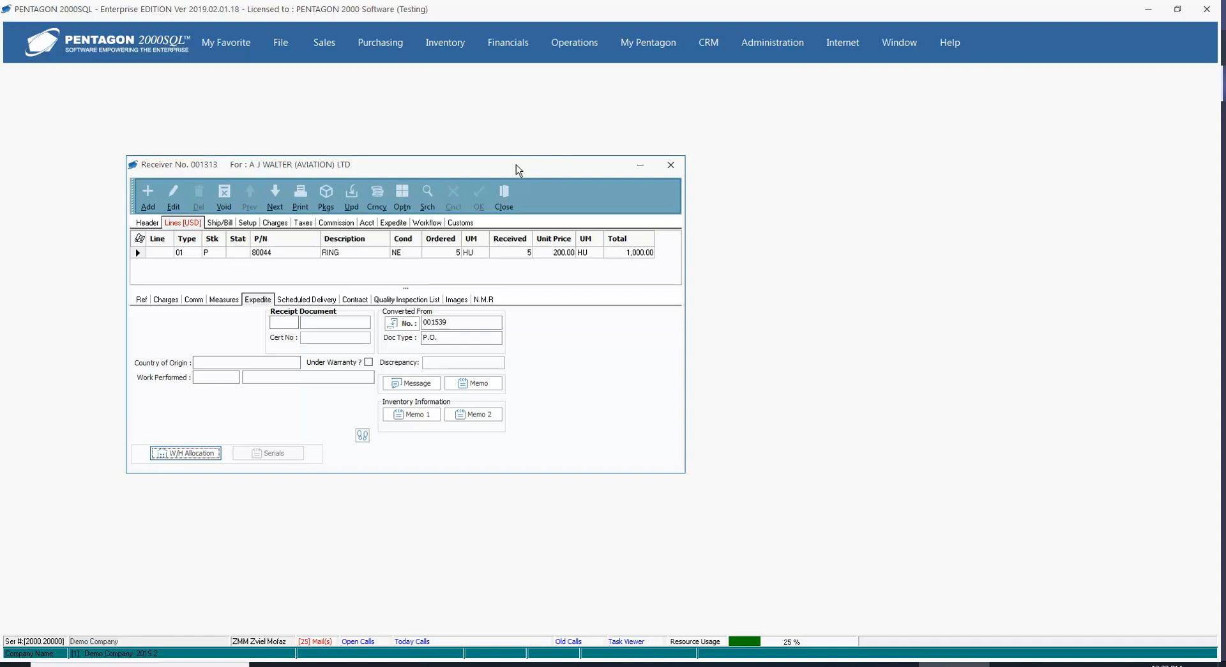
pyautogui.click(503, 195)
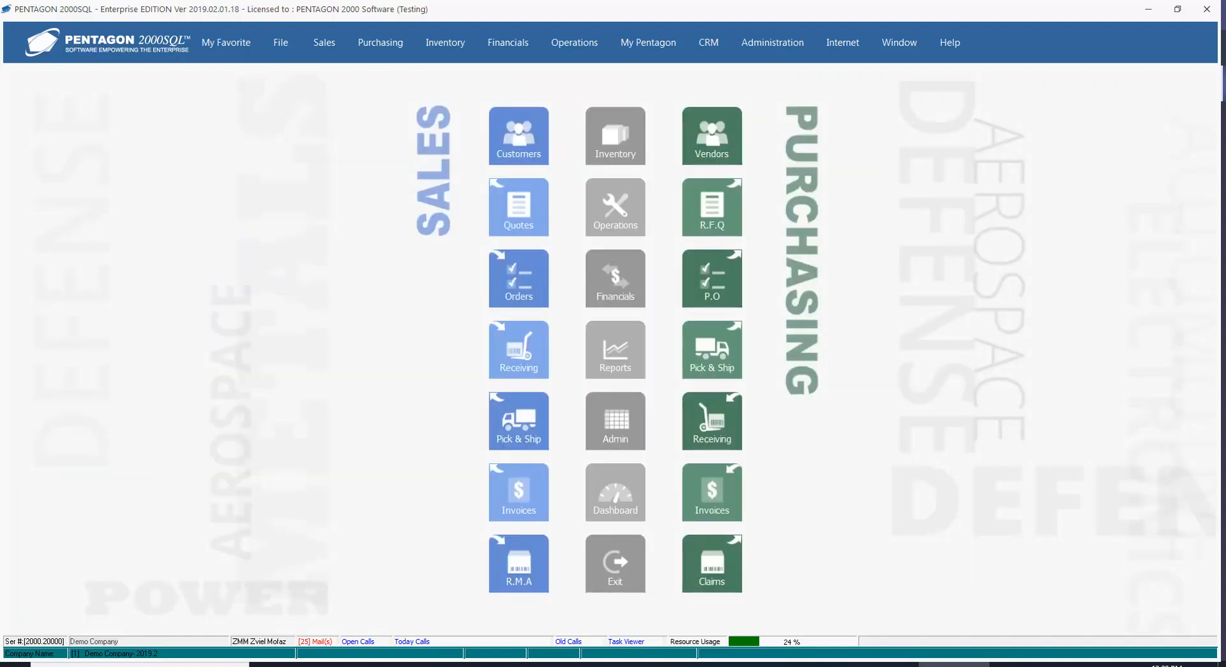